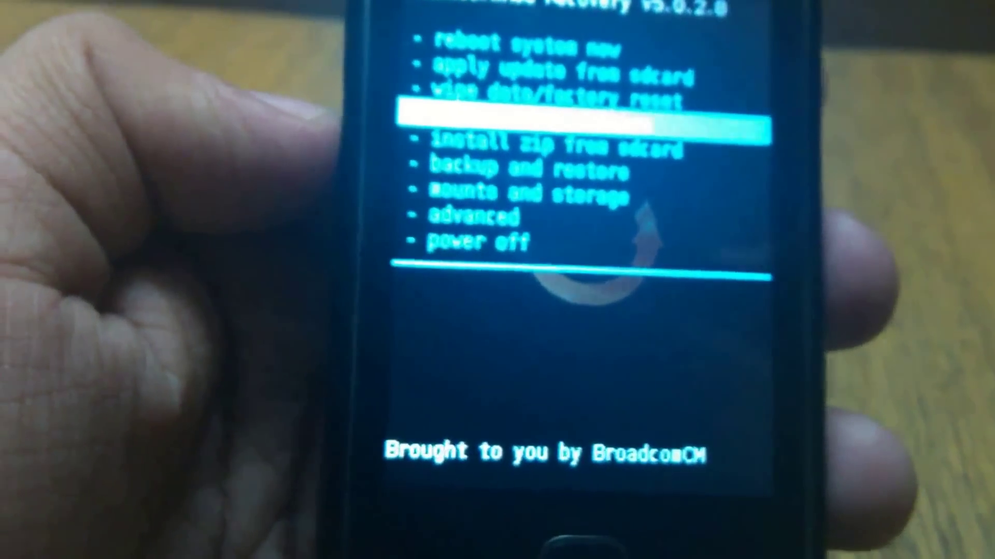
Step: Format /system, /data and /cache from mounts and storage, confirming each with Yes - Format
key(Down)
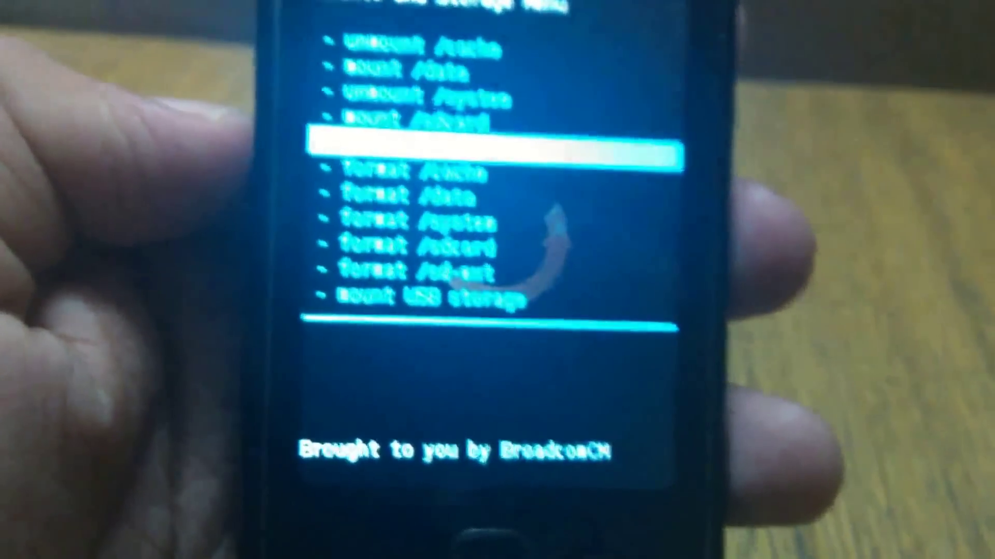
key(Down)
key(Down)
key(Down)
key(Return)
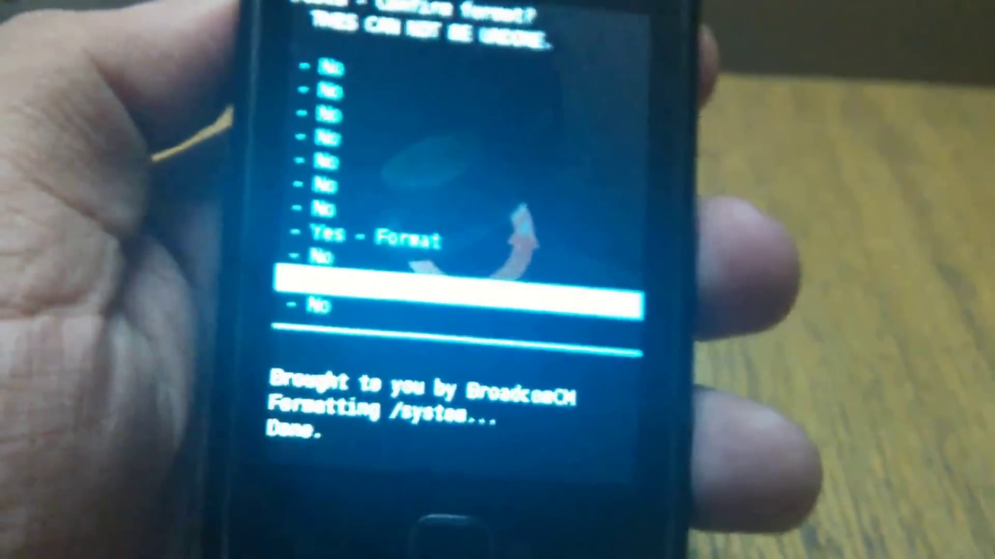
key(Up)
key(Return)
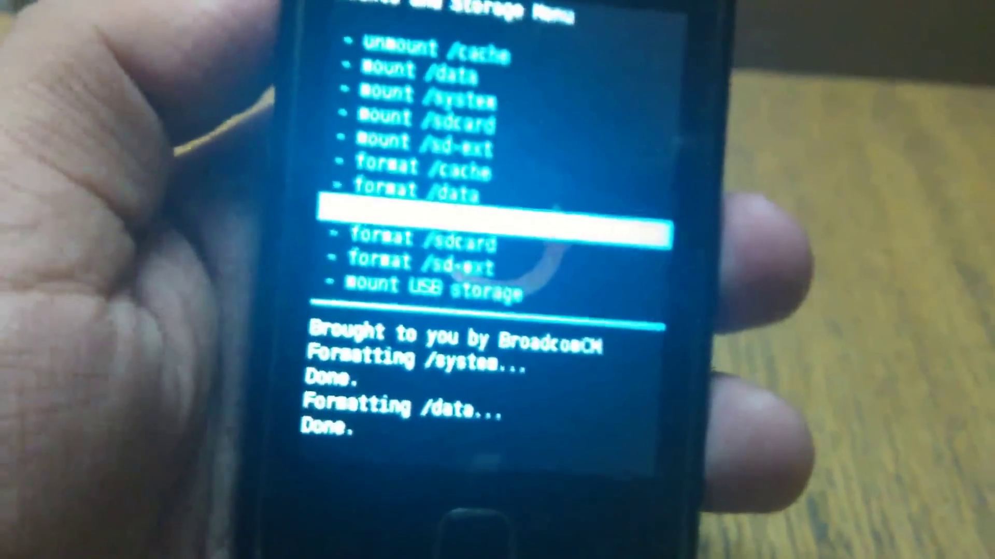
key(Return)
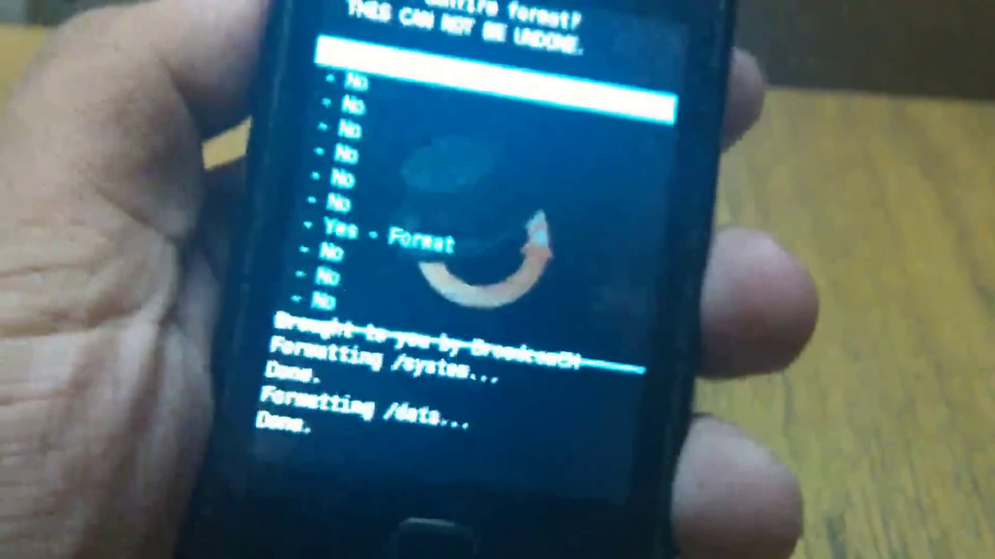
key(Up)
key(Up)
key(Return)
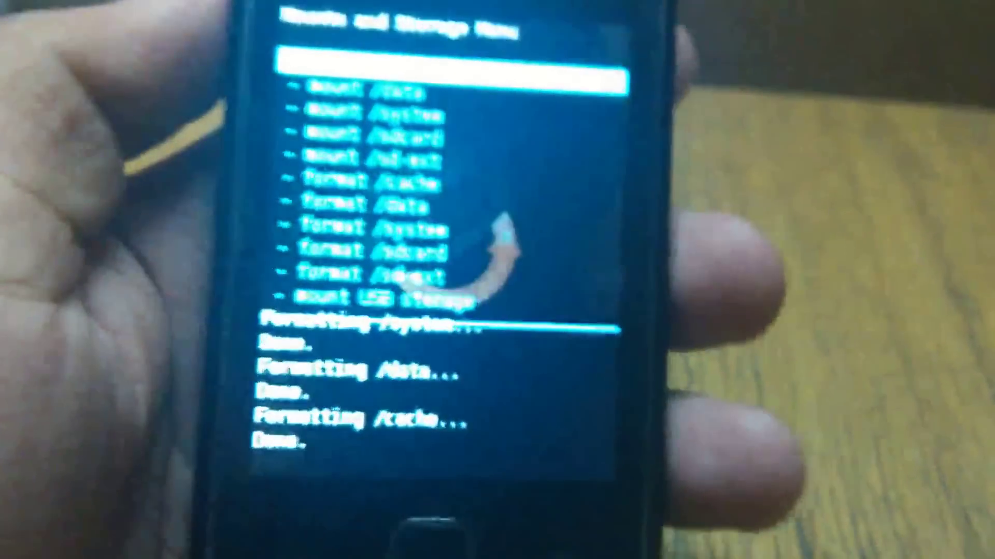
Step: Run wipe data/factory reset from the main menu and confirm Yes
key(Escape)
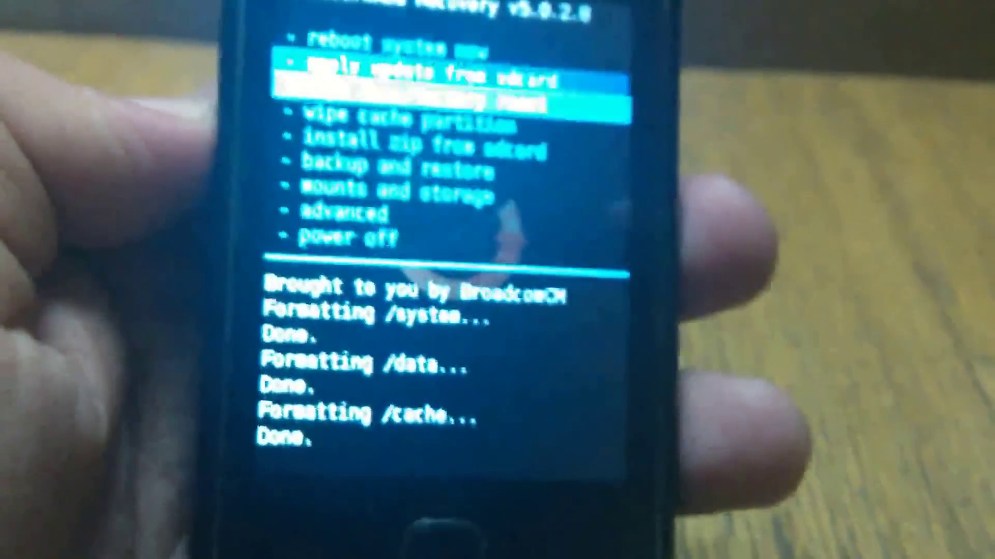
key(Return)
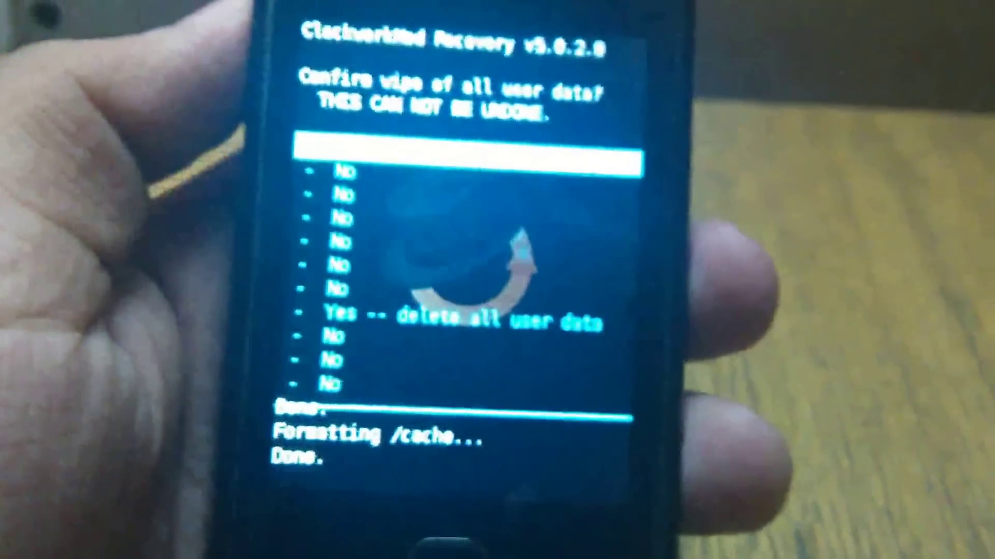
key(Up)
key(Up)
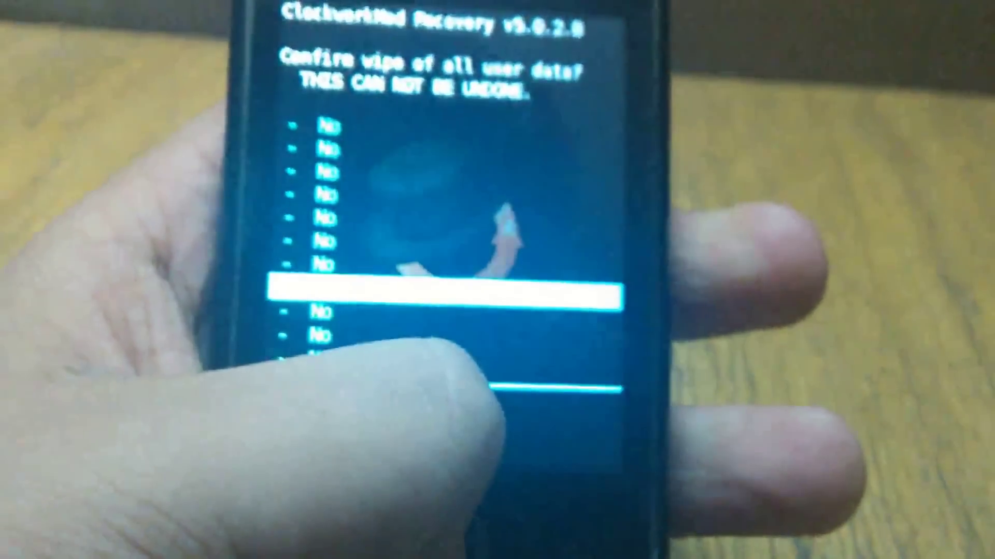
key(Return)
Step: Wipe the cache partition, confirming with Yes - Wipe Cache
key(Down)
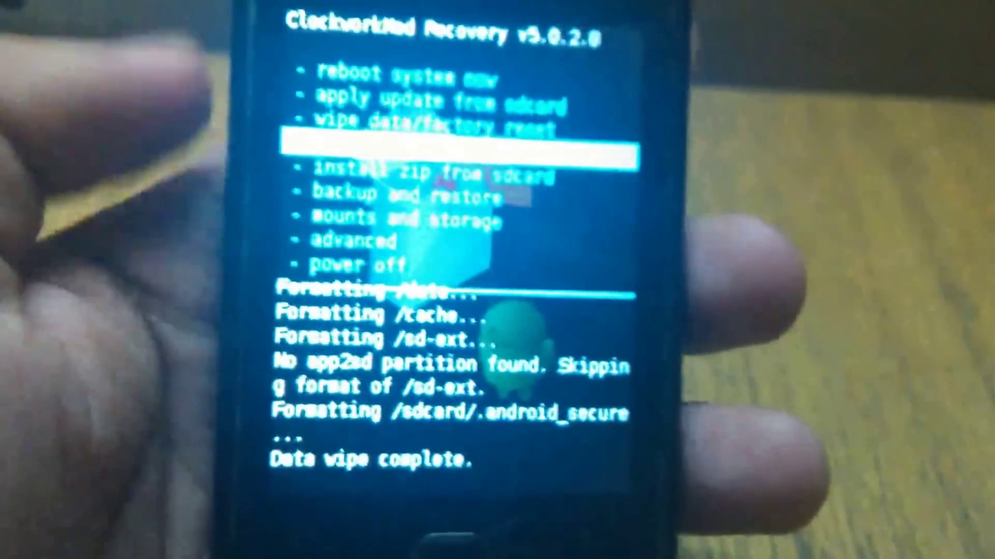
key(Return)
key(Up)
key(Up)
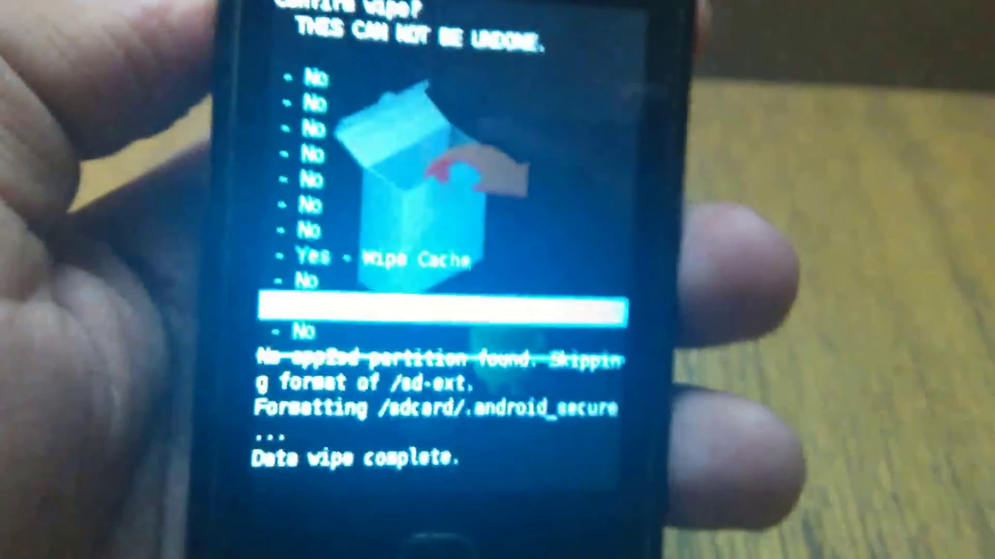
key(Up)
key(Return)
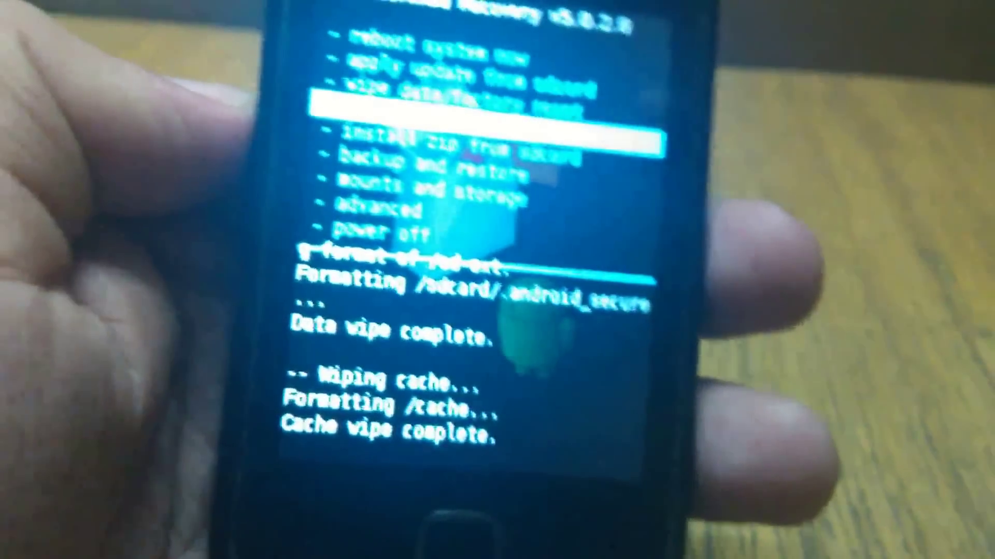
Step: Select CMHX-10.zip under install zip from sdcard and bring up its install confirmation
key(Down)
key(Return)
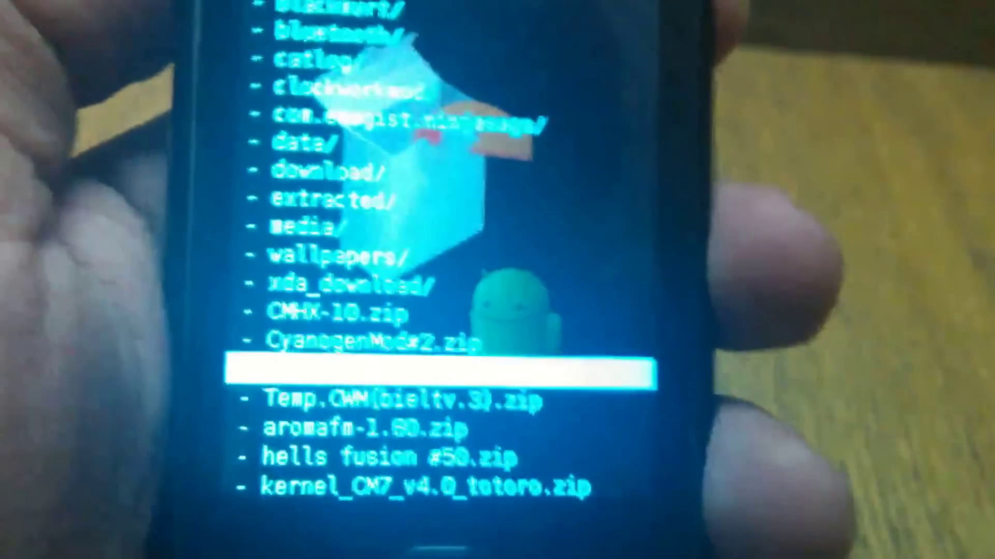
key(Up)
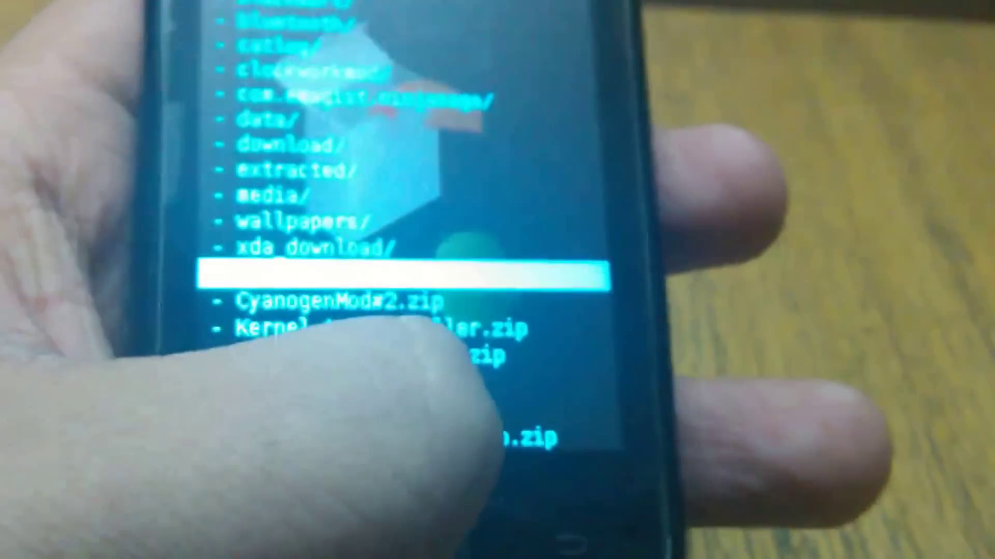
key(Return)
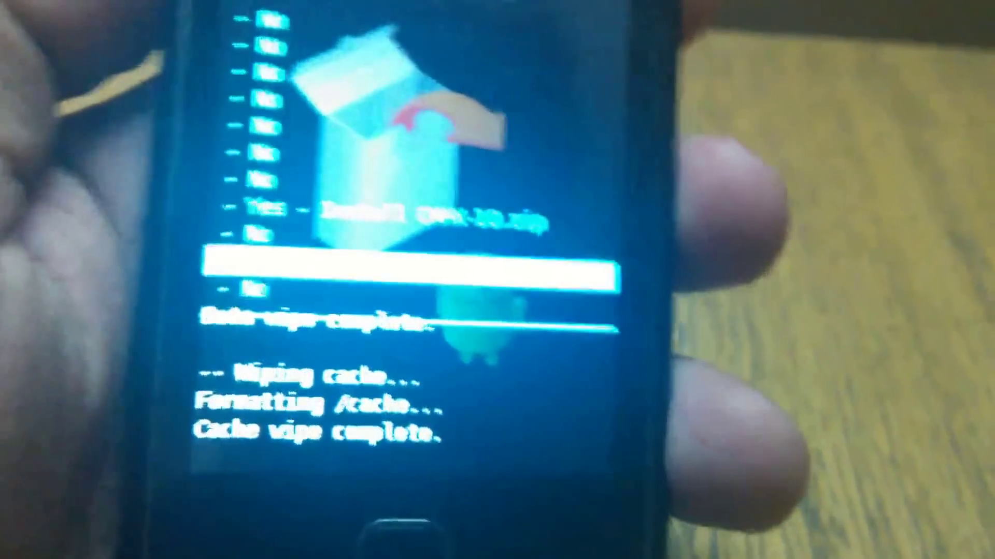